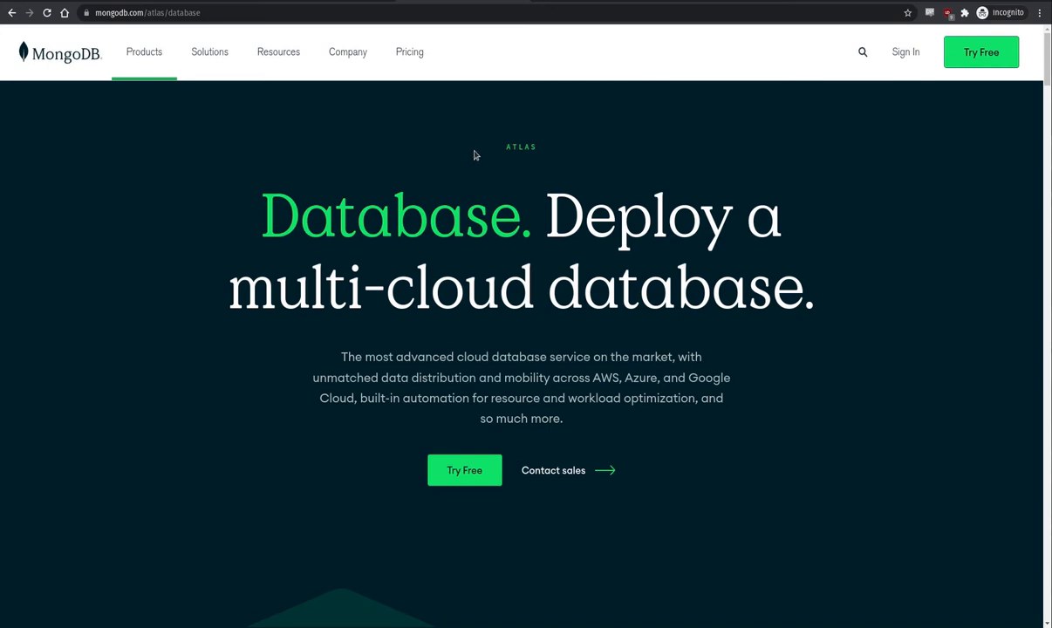
- Switch to the MongoDB Atlas tab and open Project 1 in the AppEng organization
click(599, 2)
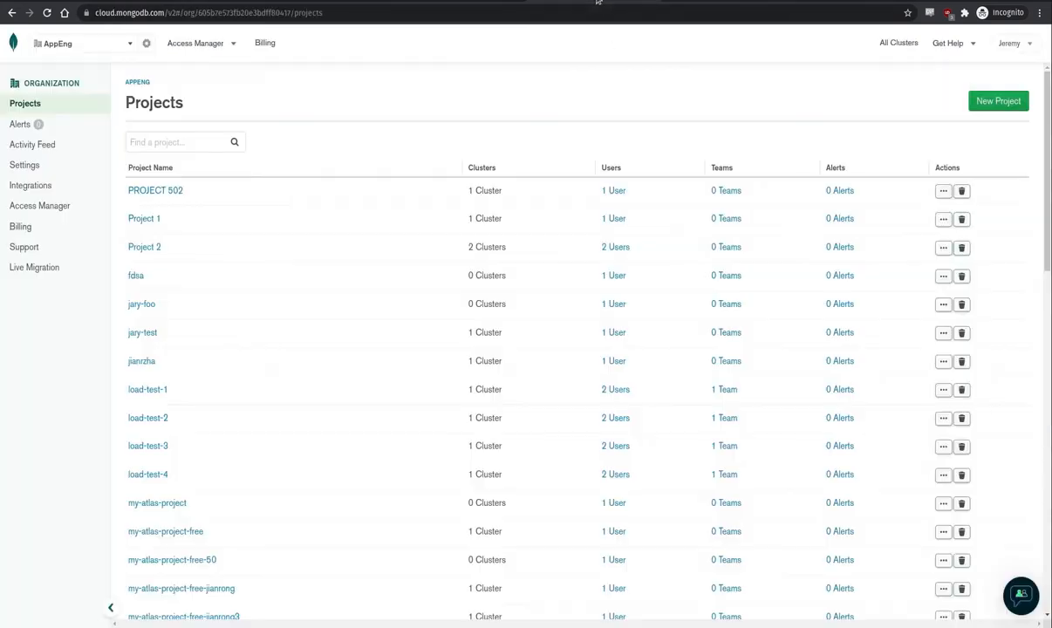
click(129, 43)
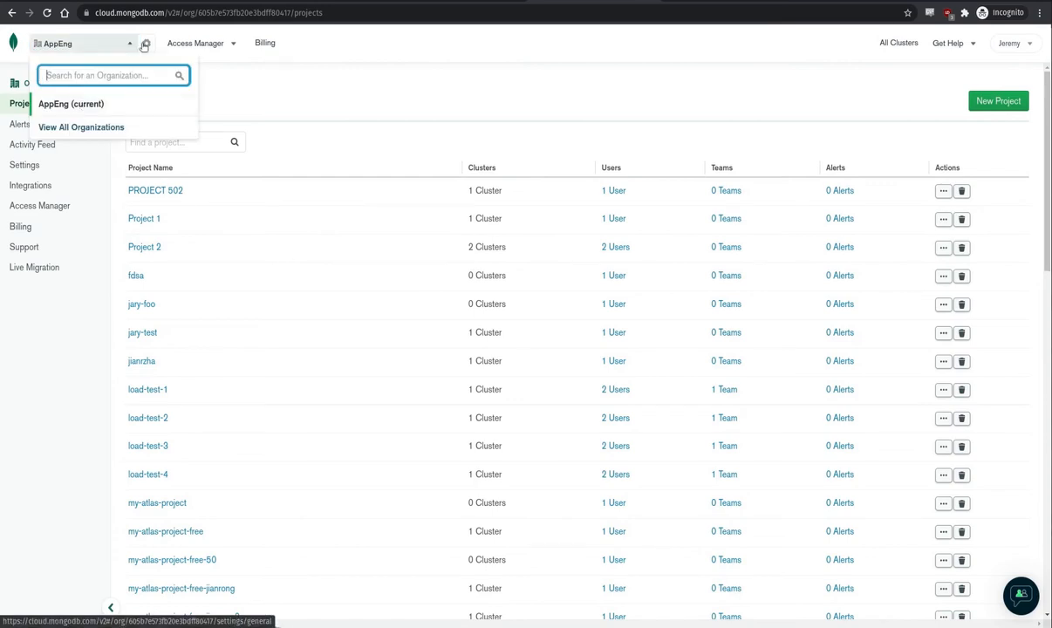
click(129, 42)
click(235, 89)
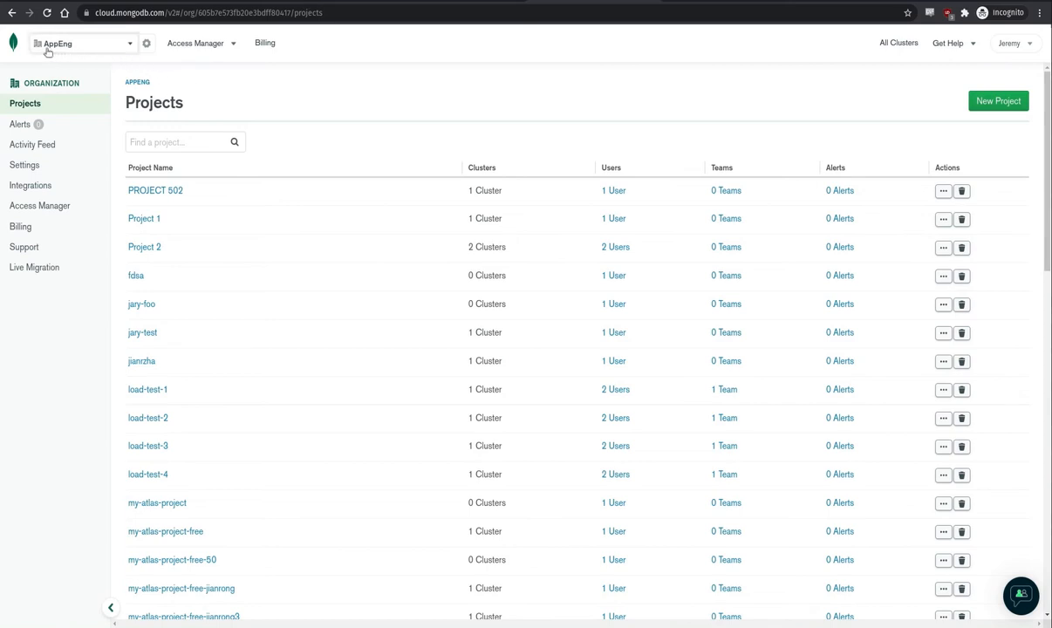
click(144, 220)
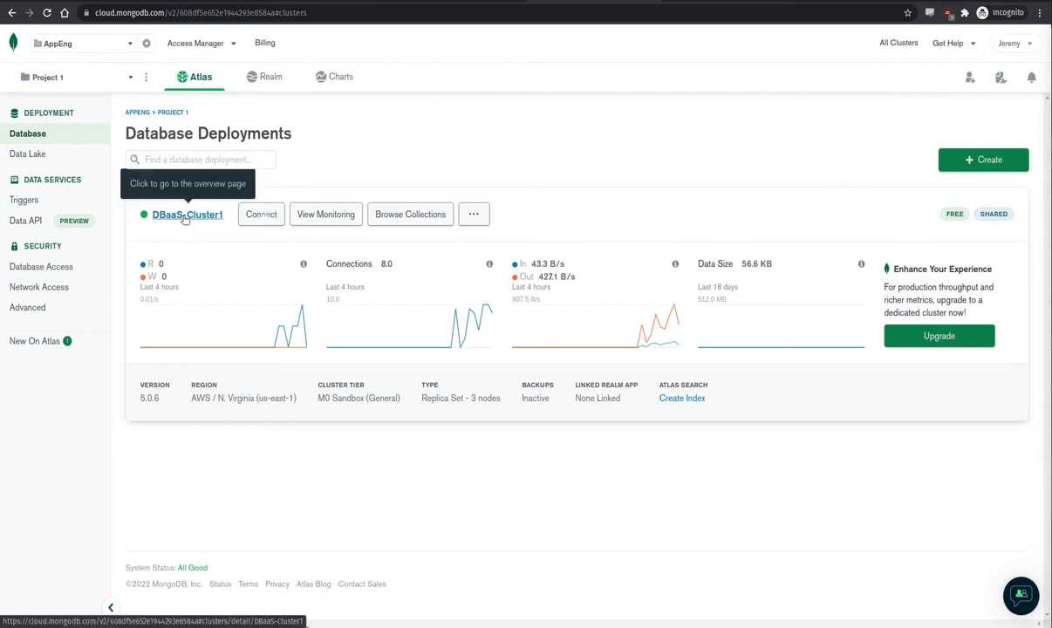
- Open DBaaS-Cluster1 and browse the documents in its fruit collection
click(184, 217)
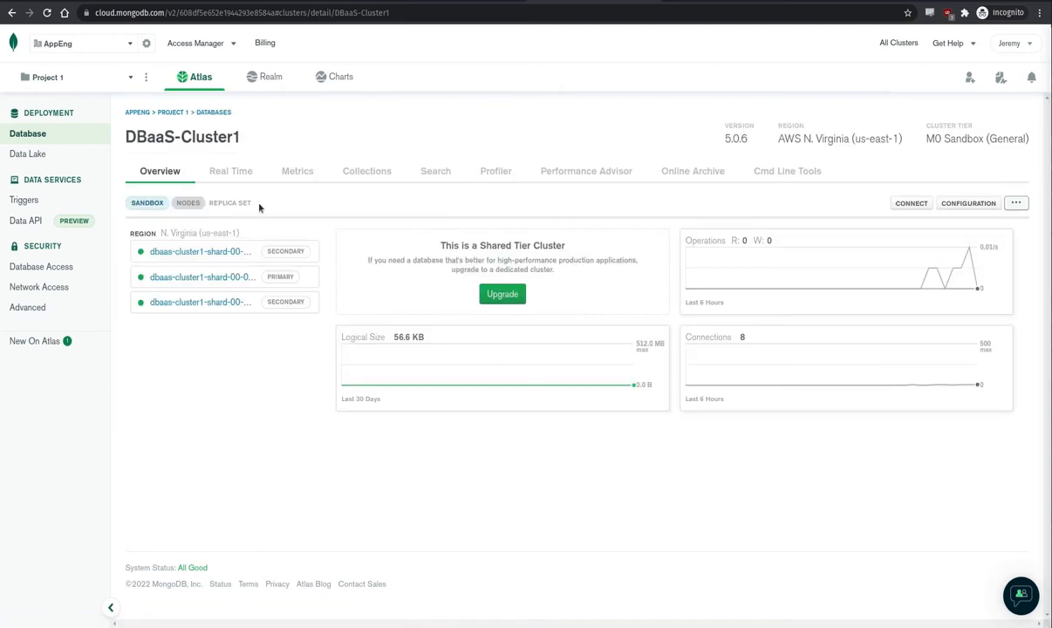
click(349, 172)
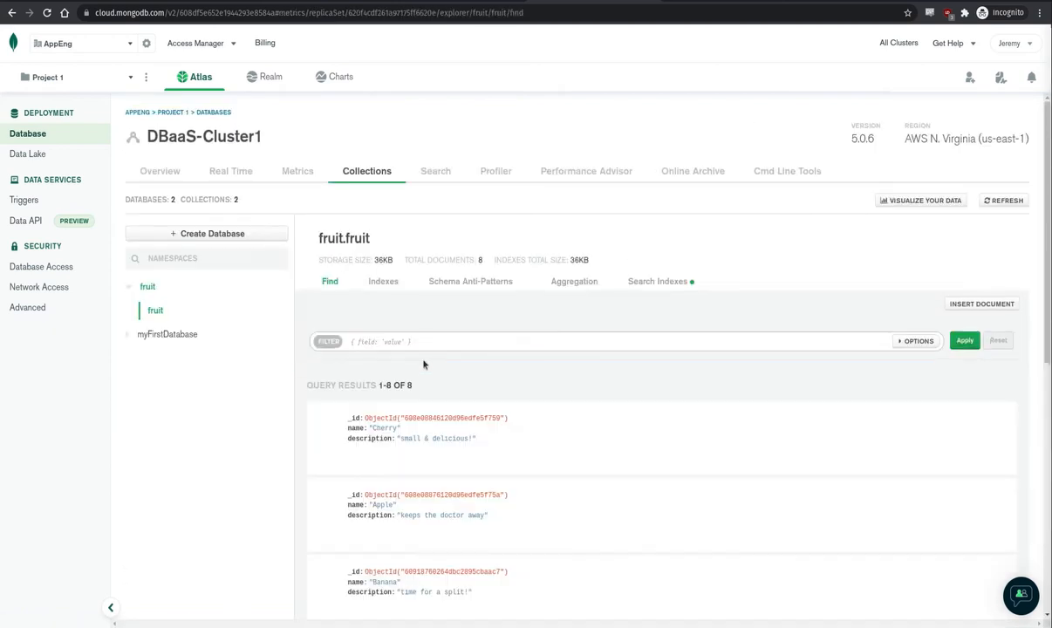
scroll(477, 429, down, 1)
scroll(477, 430, down, 2)
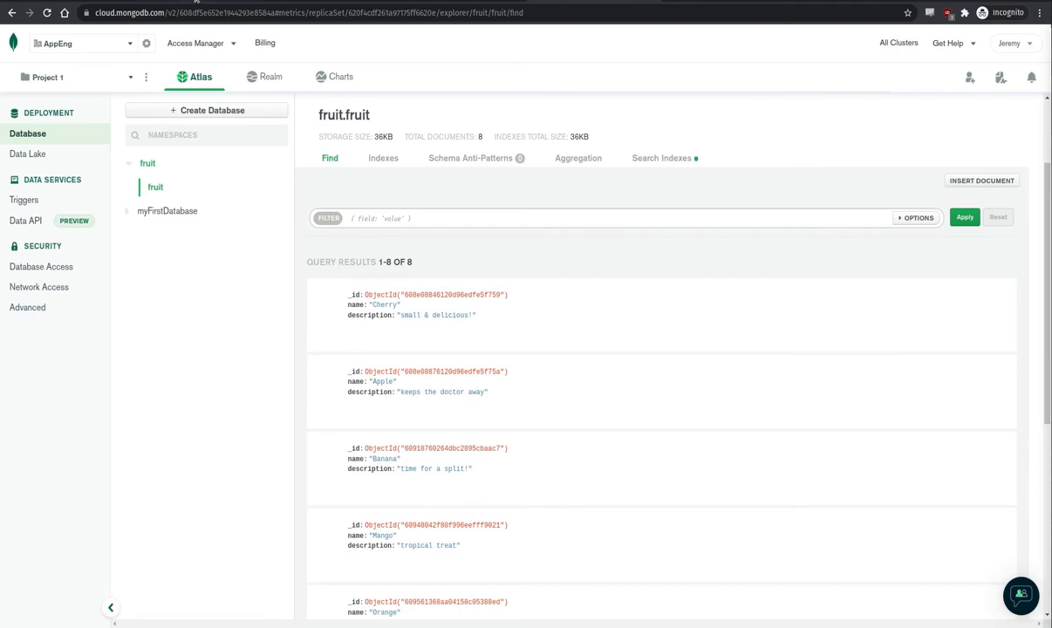
- Switch to the Hybrid Cloud Console and view the rosa-for-veda cluster's add-ons, including Red Hat OpenShift Database Access details
click(197, 2)
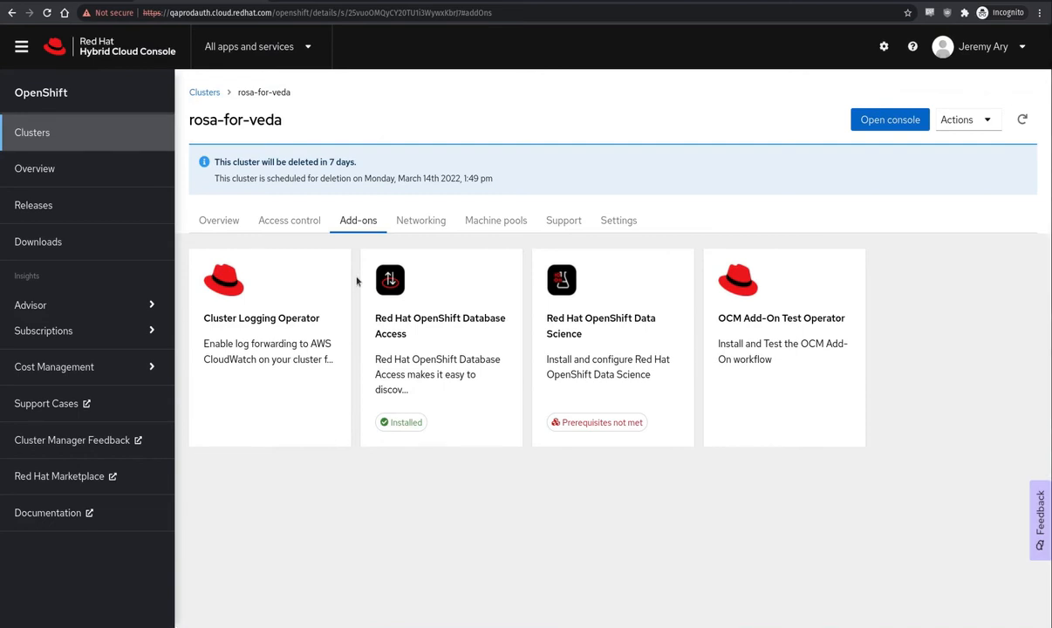
click(222, 223)
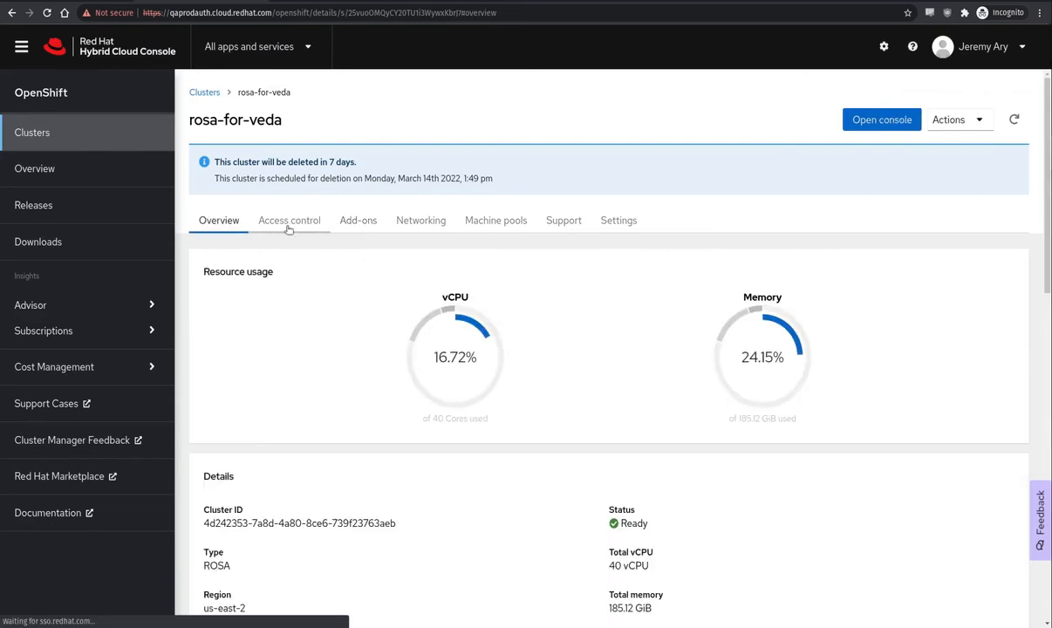
click(351, 225)
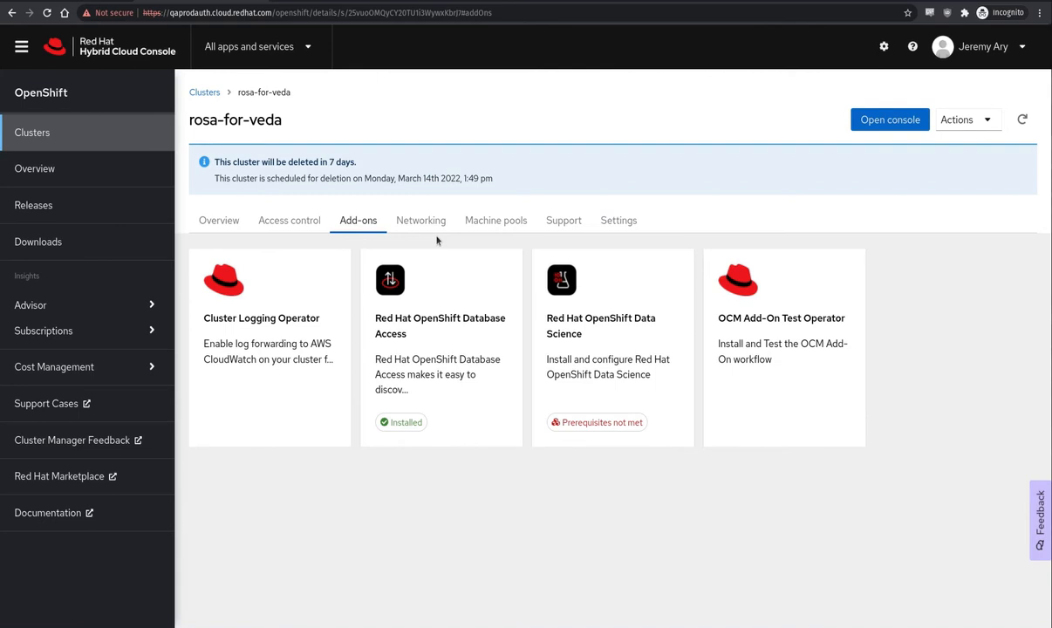
click(423, 267)
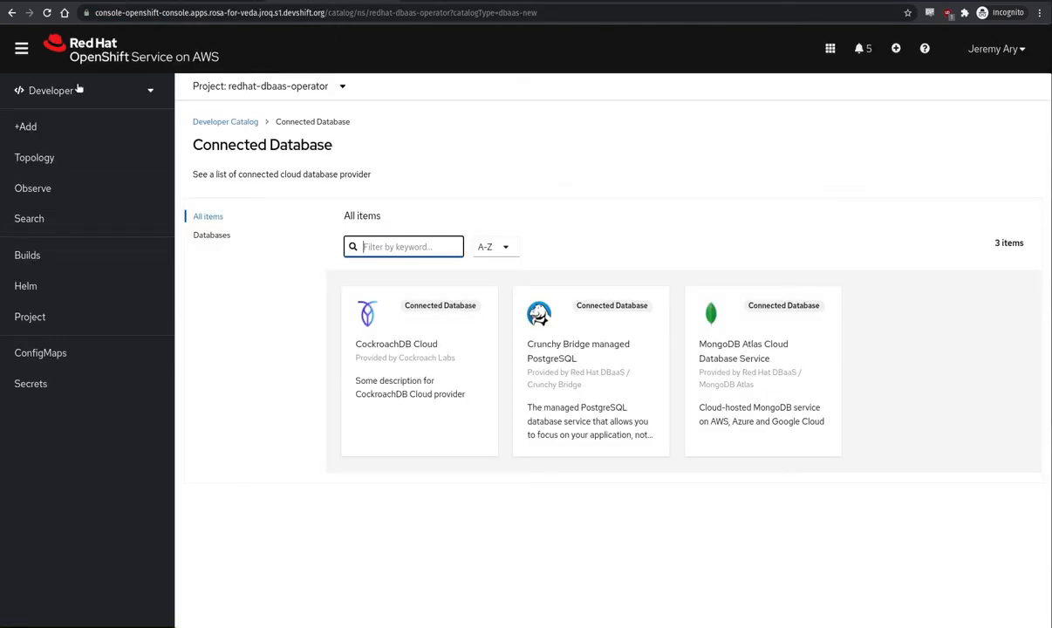
- Switch the cluster console to the Administrator perspective and review the list of installed operators
click(52, 91)
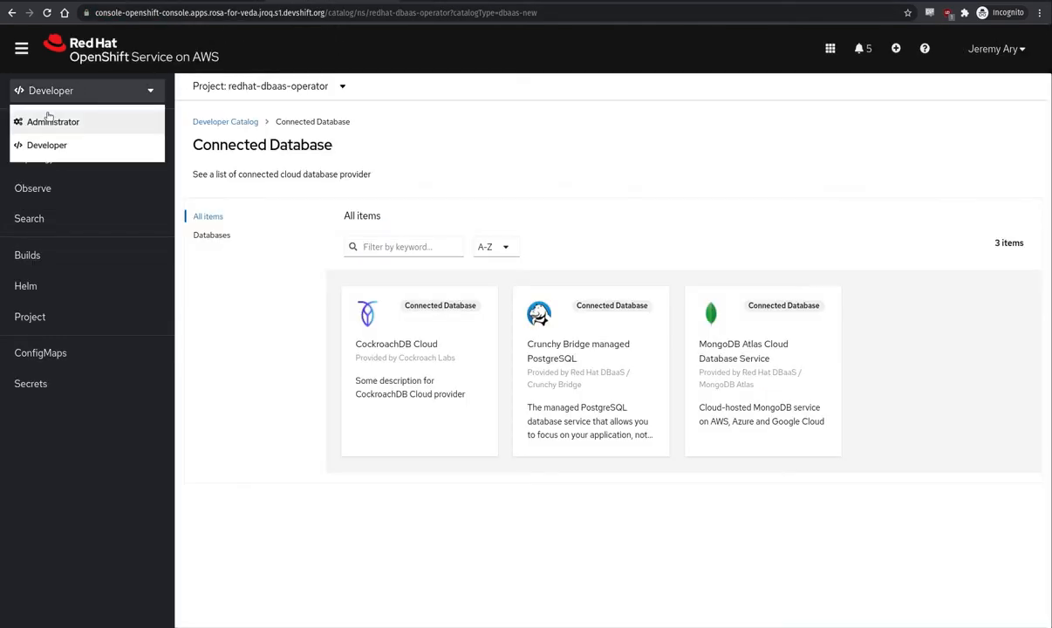
click(52, 122)
click(35, 290)
click(64, 344)
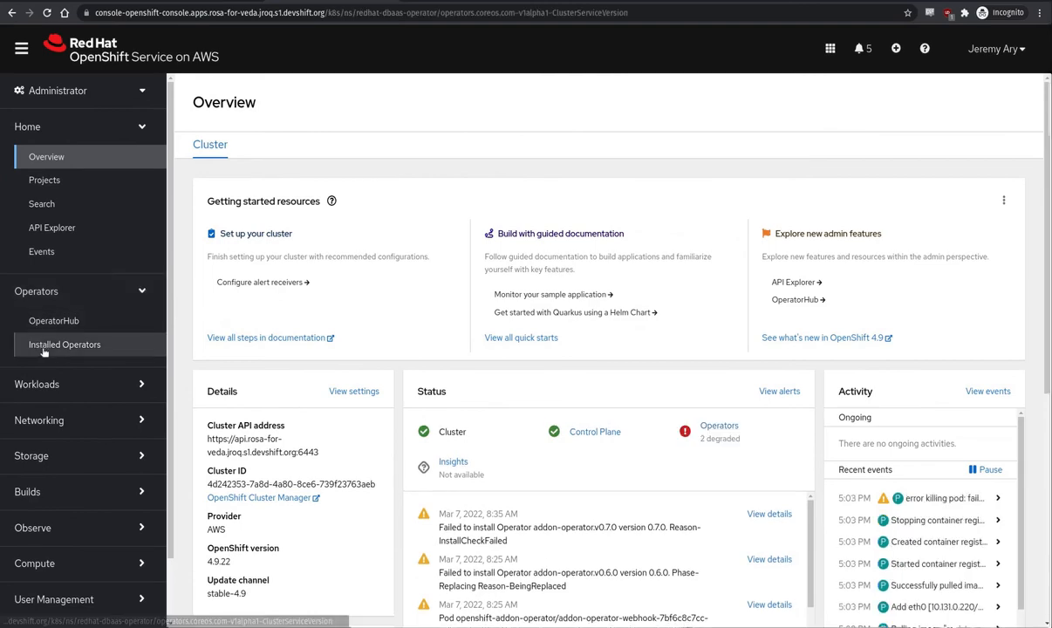
scroll(550, 419, down, 1)
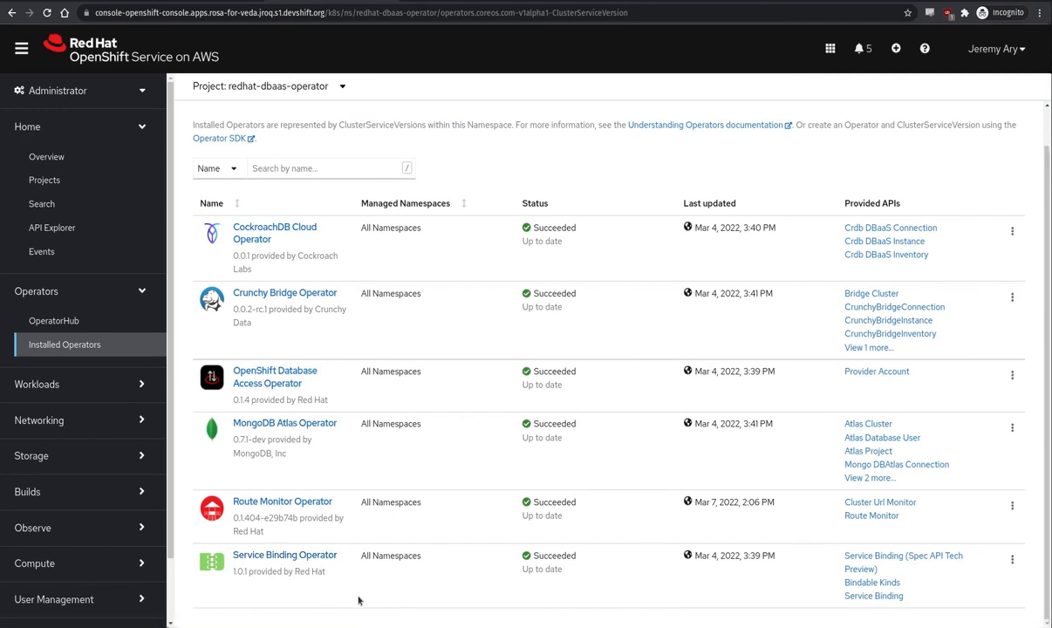
scroll(52, 567, down, 3)
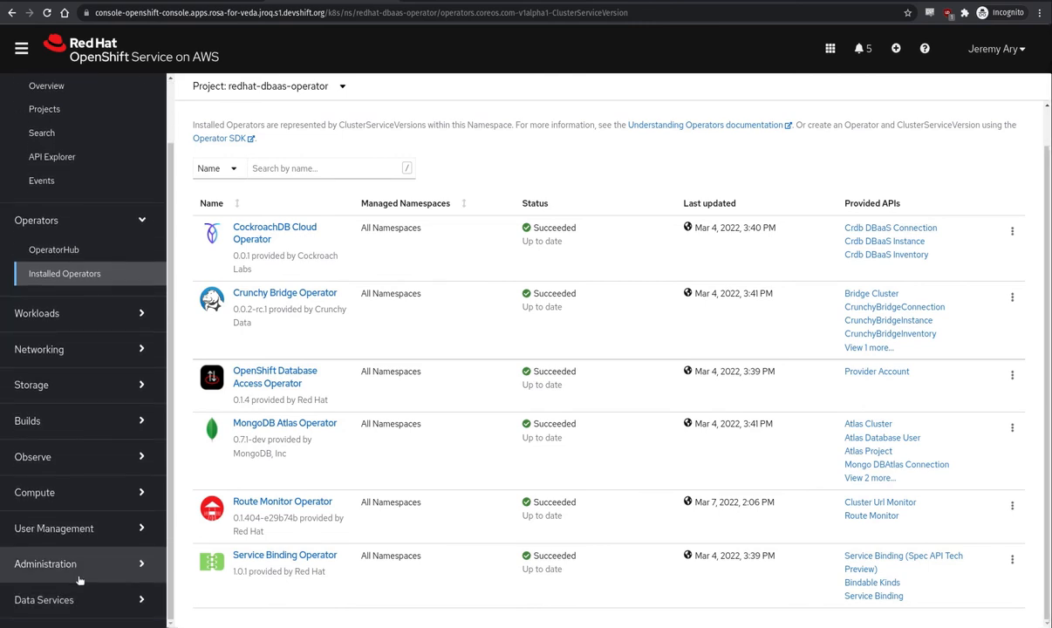
- Open Database Access under Data Services and examine the existing database instances
click(54, 597)
click(61, 601)
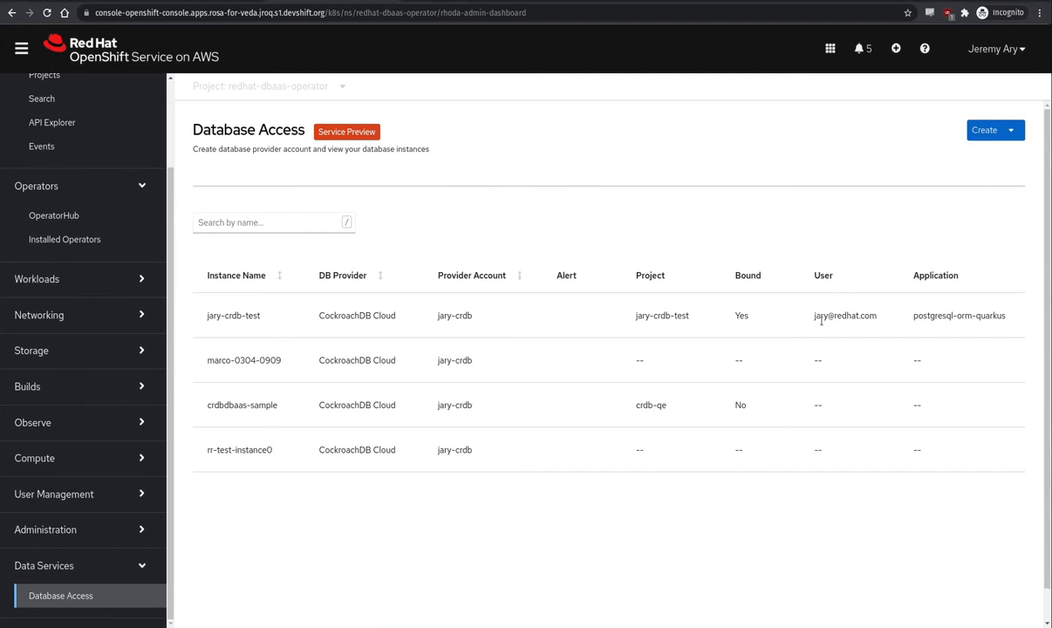
double_click(739, 316)
triple_click(825, 316)
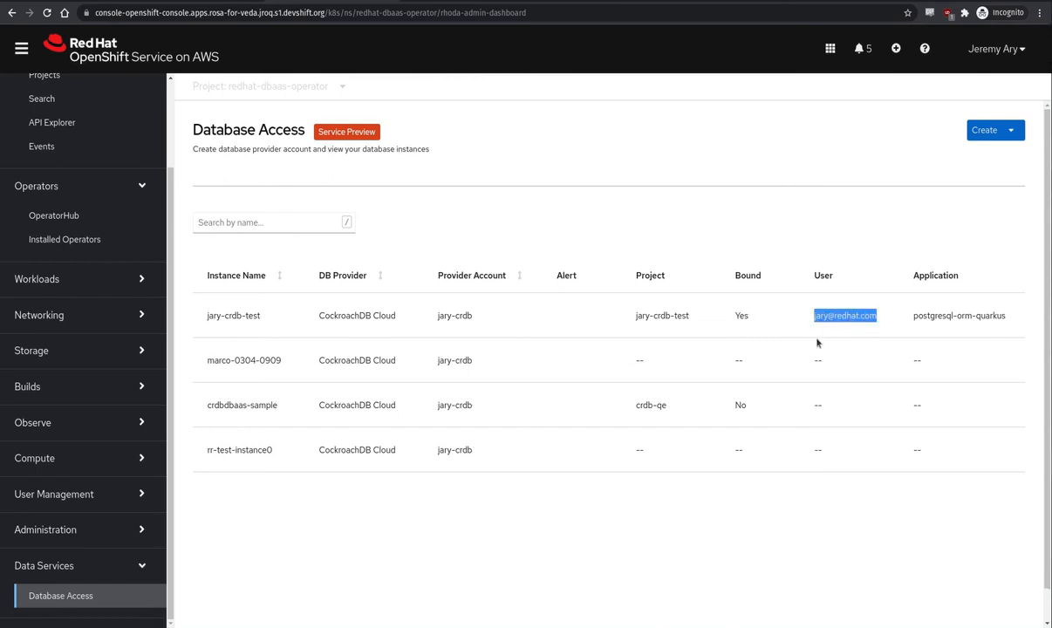
triple_click(650, 315)
- Start a new database provider account named jary-mongo with MongoDB Atlas Cloud Database Service as the provider
click(971, 146)
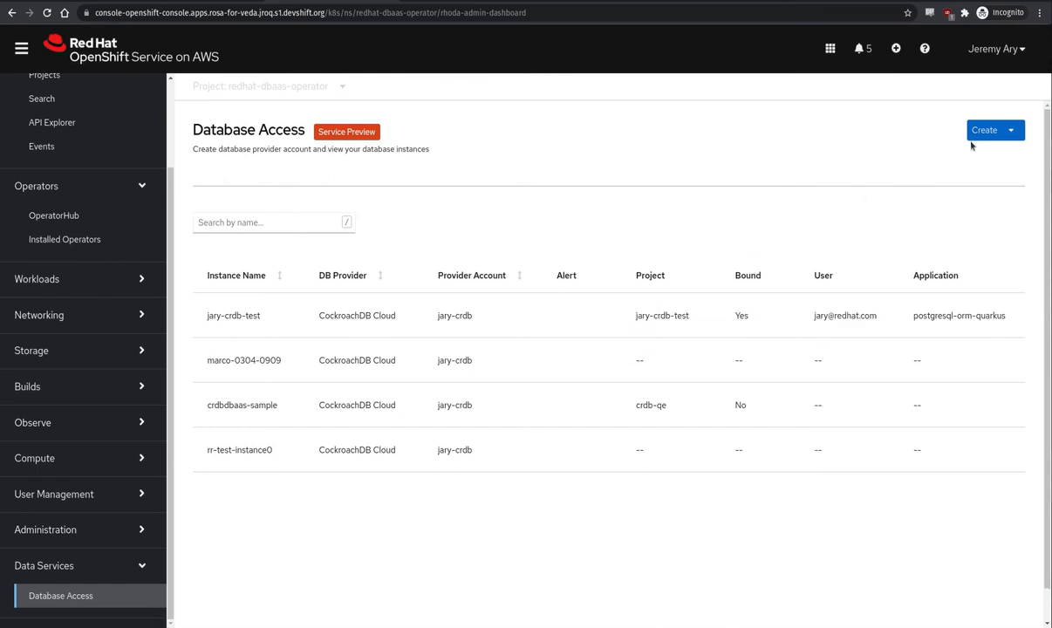
click(982, 138)
click(972, 160)
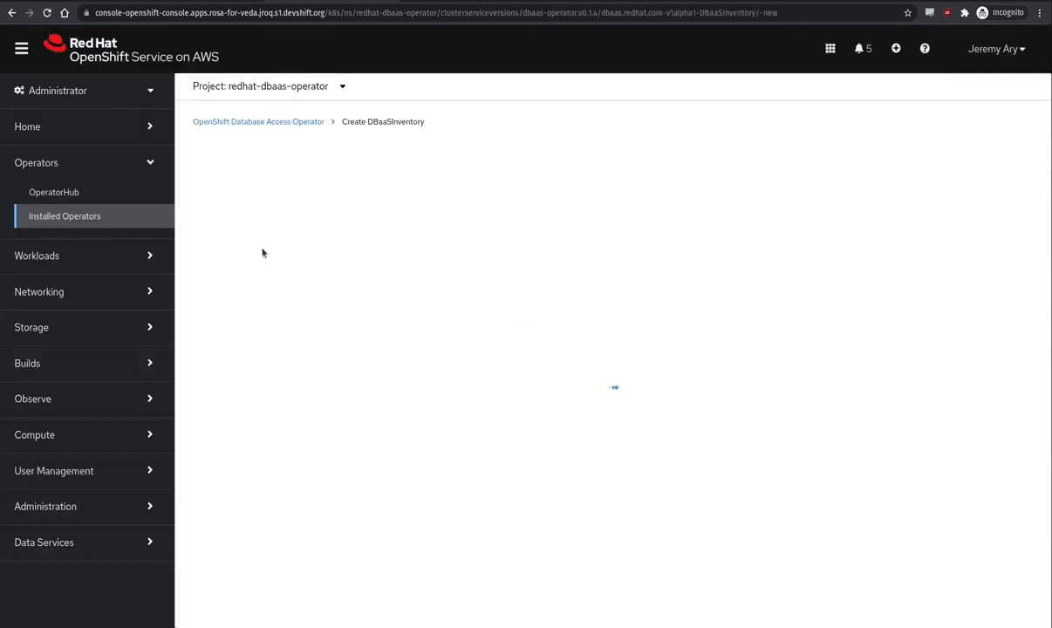
text(y-mongo)
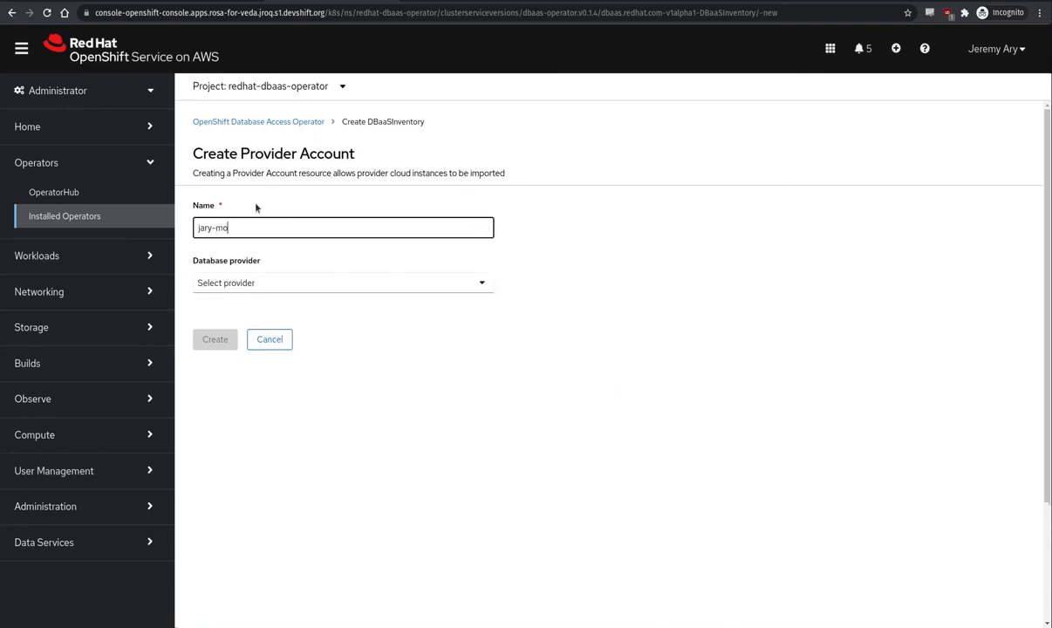
key(Tab)
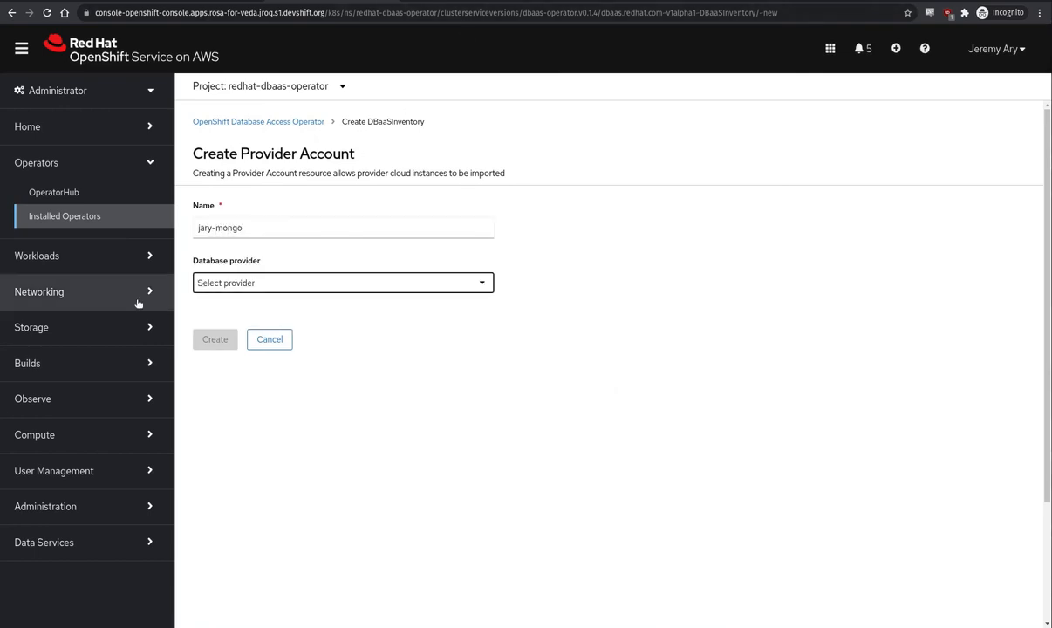
click(201, 288)
click(216, 337)
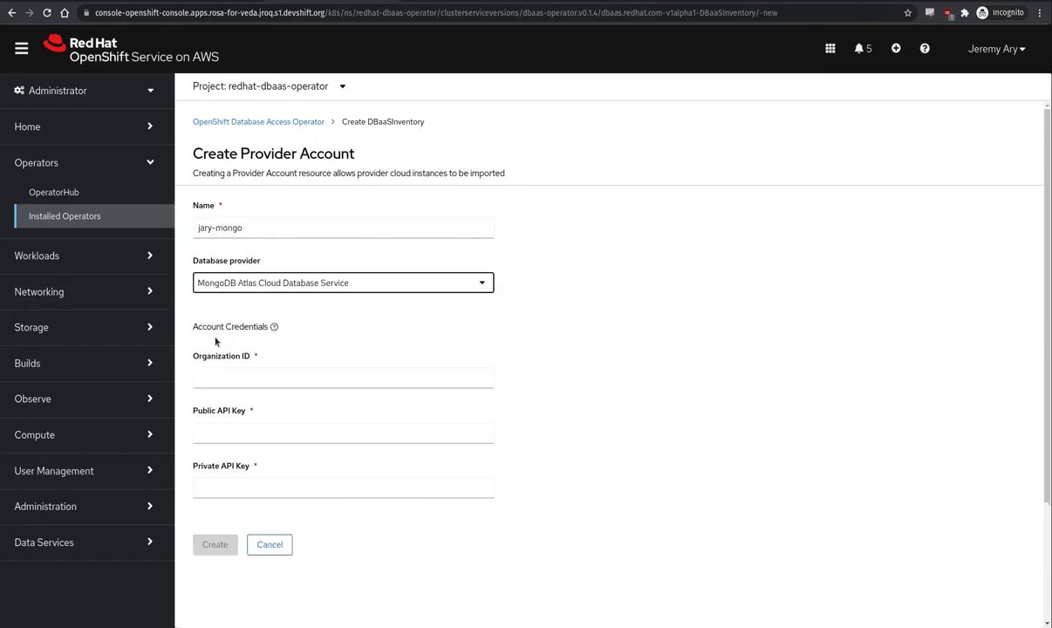
- Paste the Atlas private API key and public API key into the account credentials
click(237, 487)
key(ctrl+v)
key(alt+Tab)
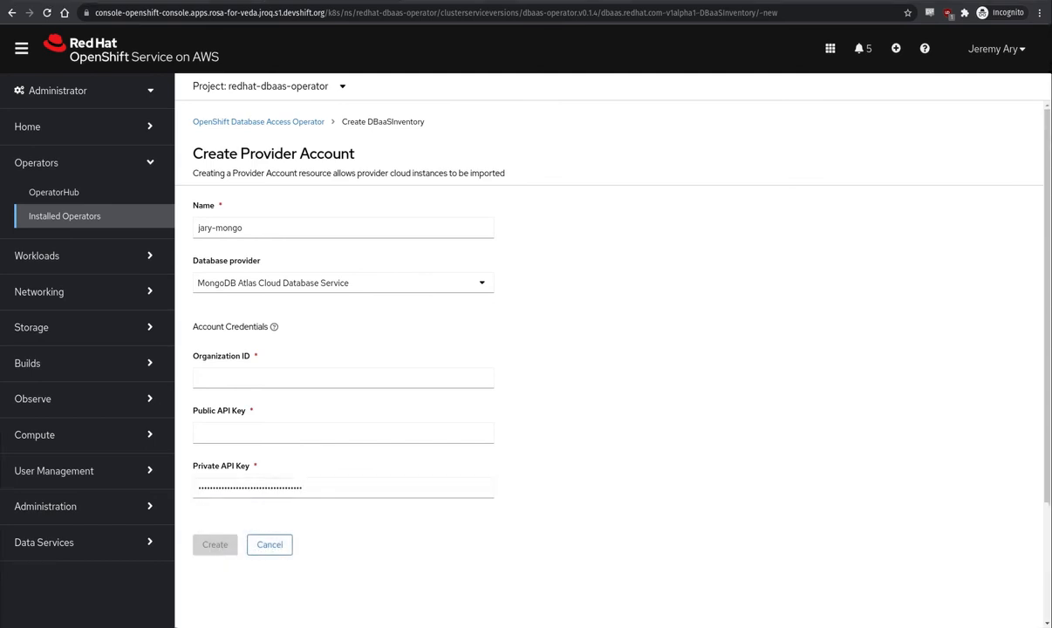
click(242, 435)
key(ctrl+v)
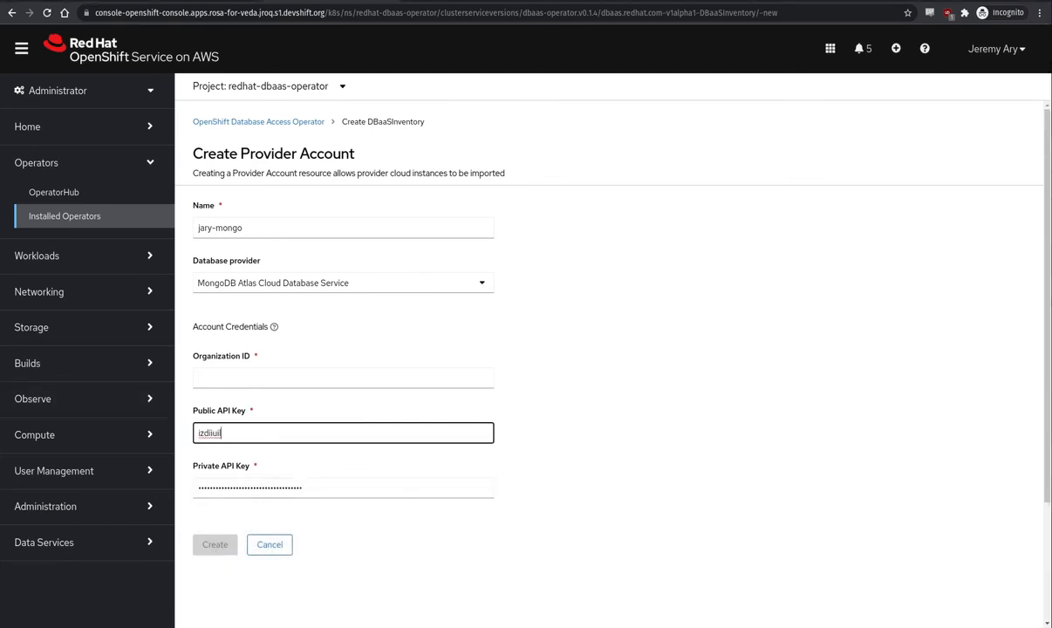
key(alt+Tab)
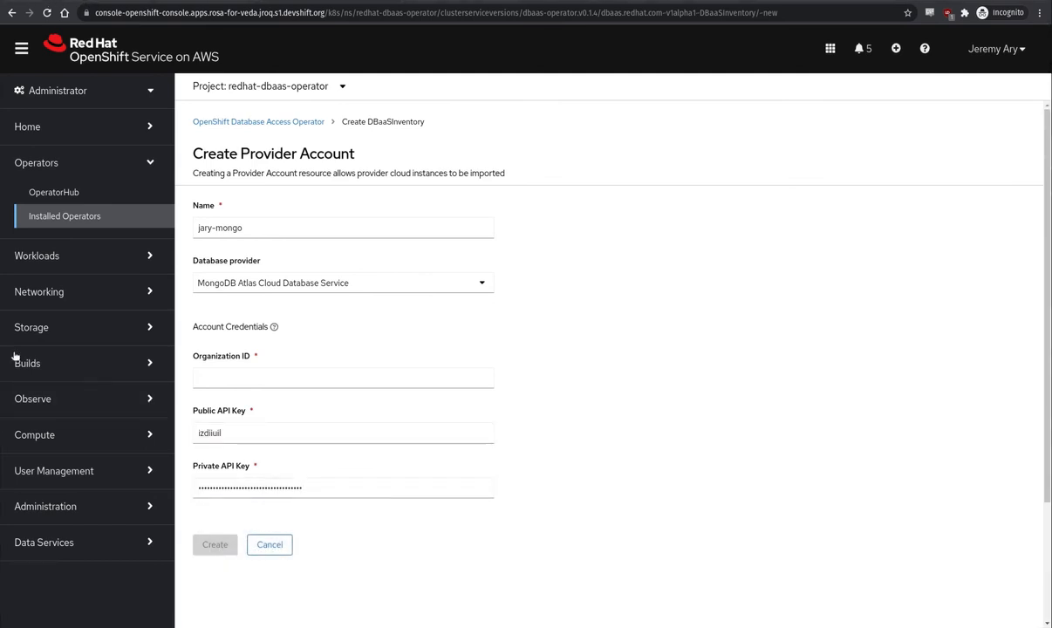
- Paste the Atlas organization ID and create the provider account
click(205, 379)
key(ctrl+v)
click(215, 545)
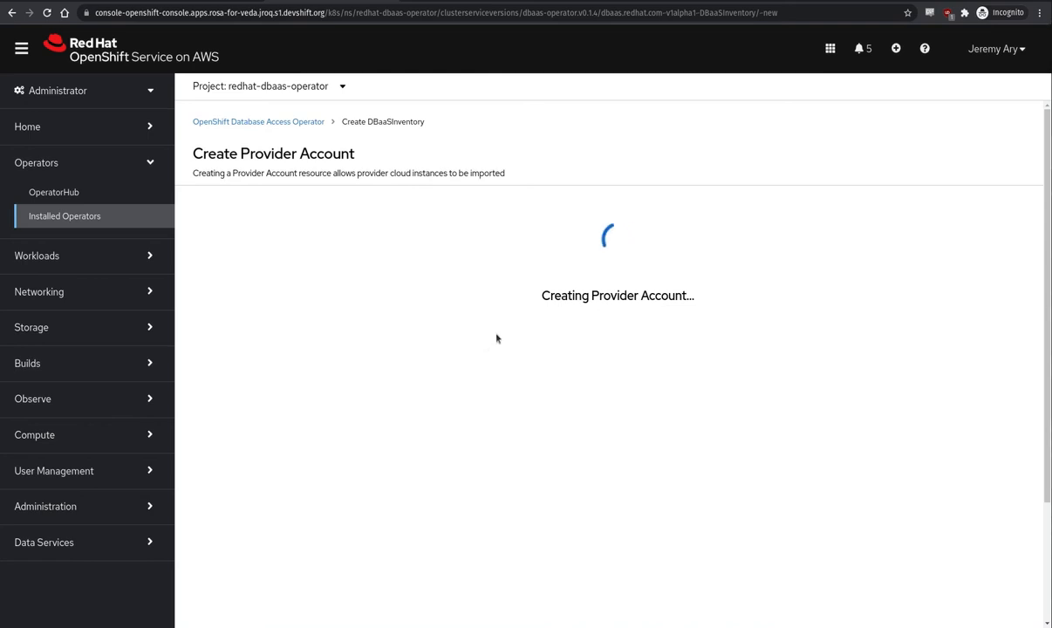
click(618, 354)
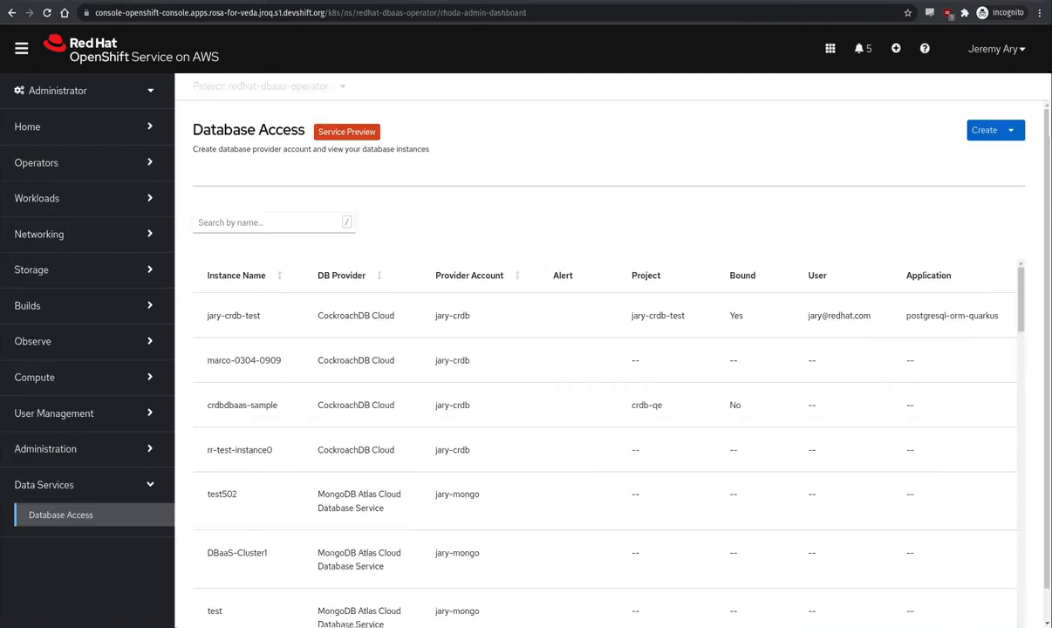
- Start another database provider account named jary-crunchy with Crunchy Bridge managed PostgreSQL as the provider
click(995, 133)
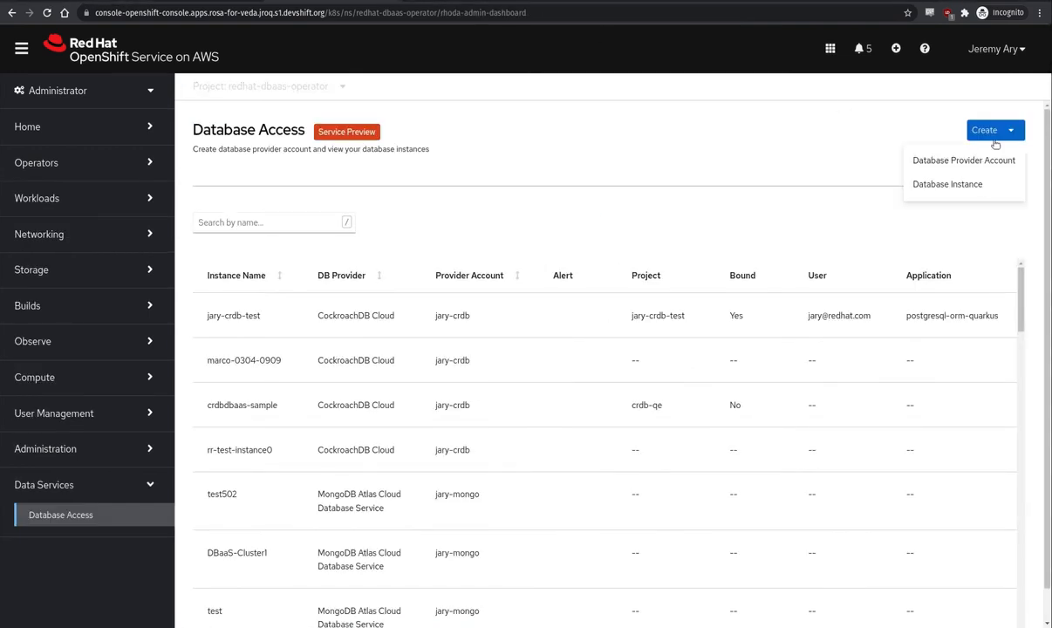
click(966, 160)
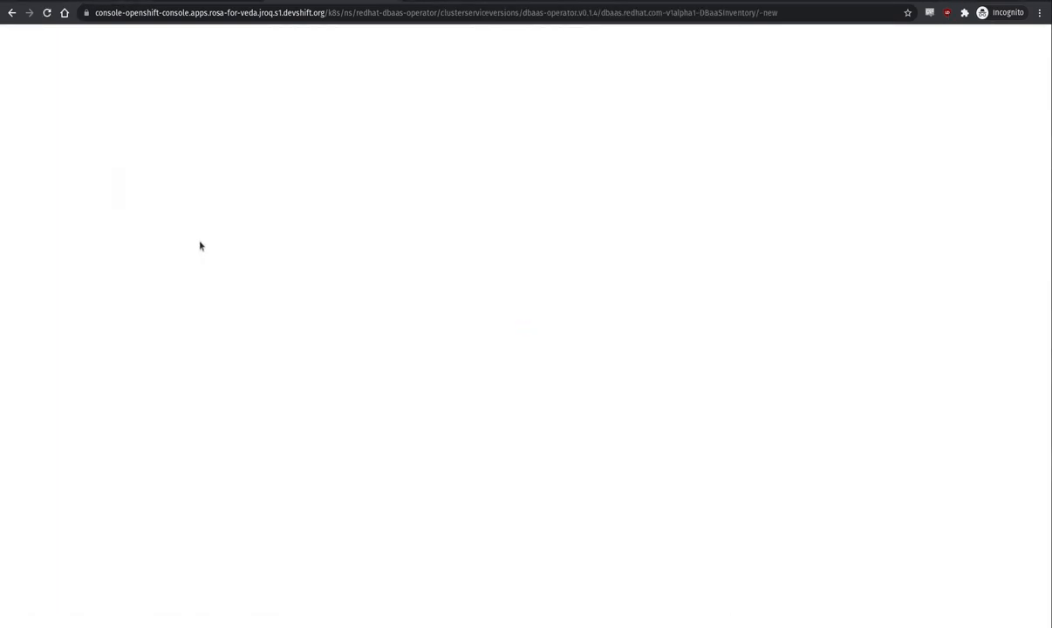
click(227, 227)
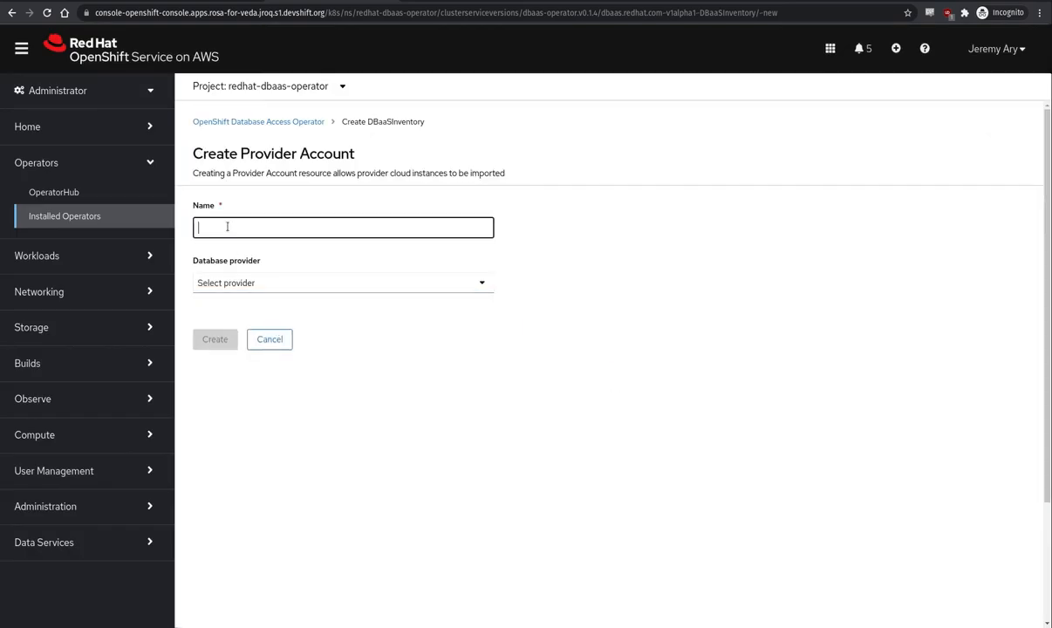
text(jary-crunchy)
click(246, 283)
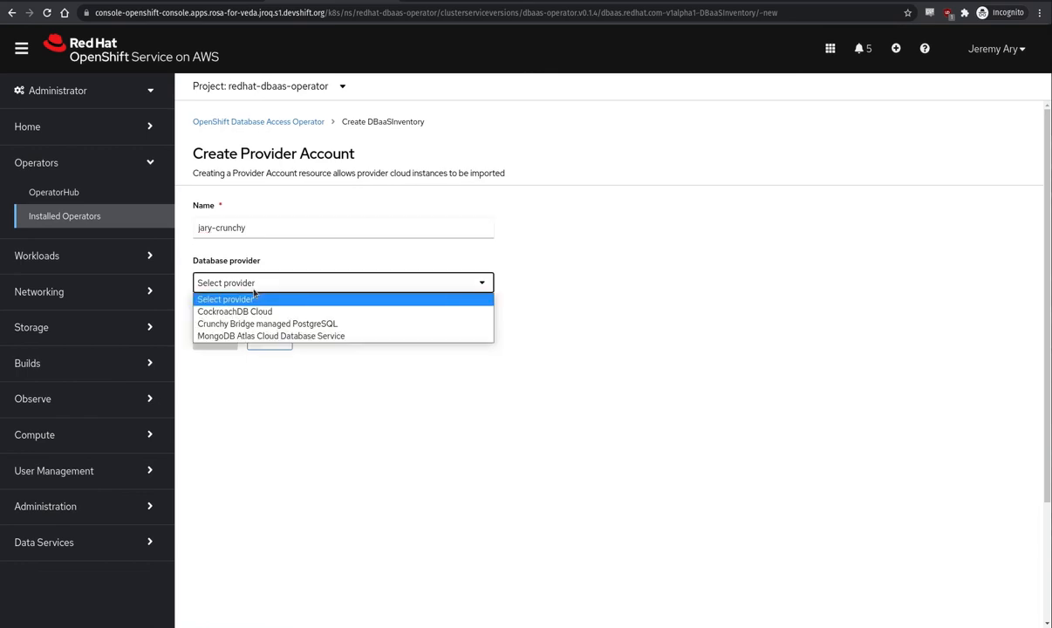
click(220, 317)
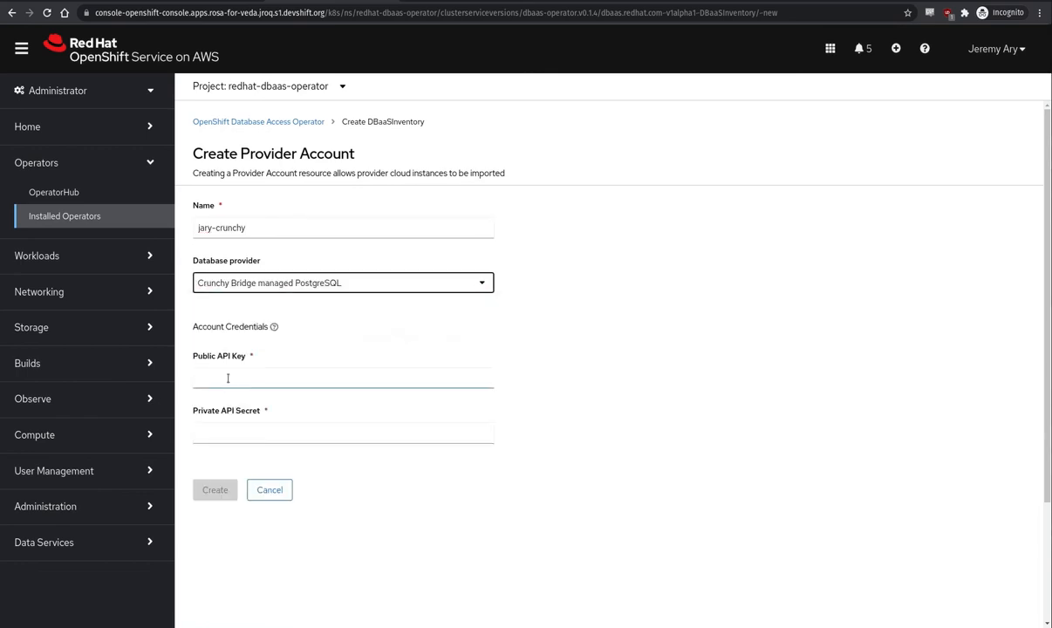
- Paste the Crunchy Bridge public API key and private API secret, then create the provider account
click(228, 378)
key(ctrl+v)
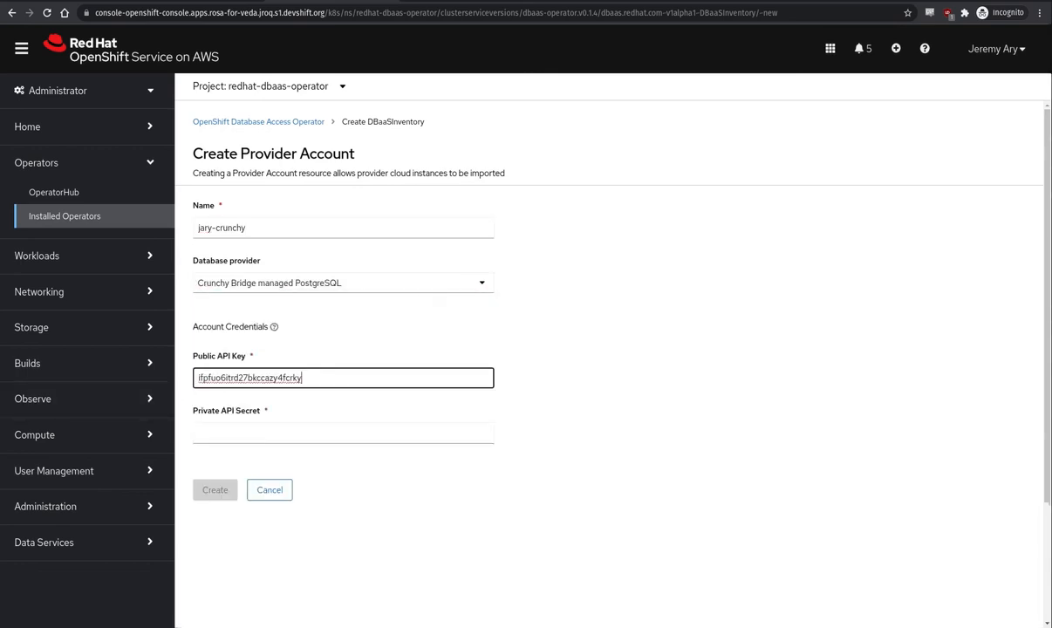
key(alt+Tab)
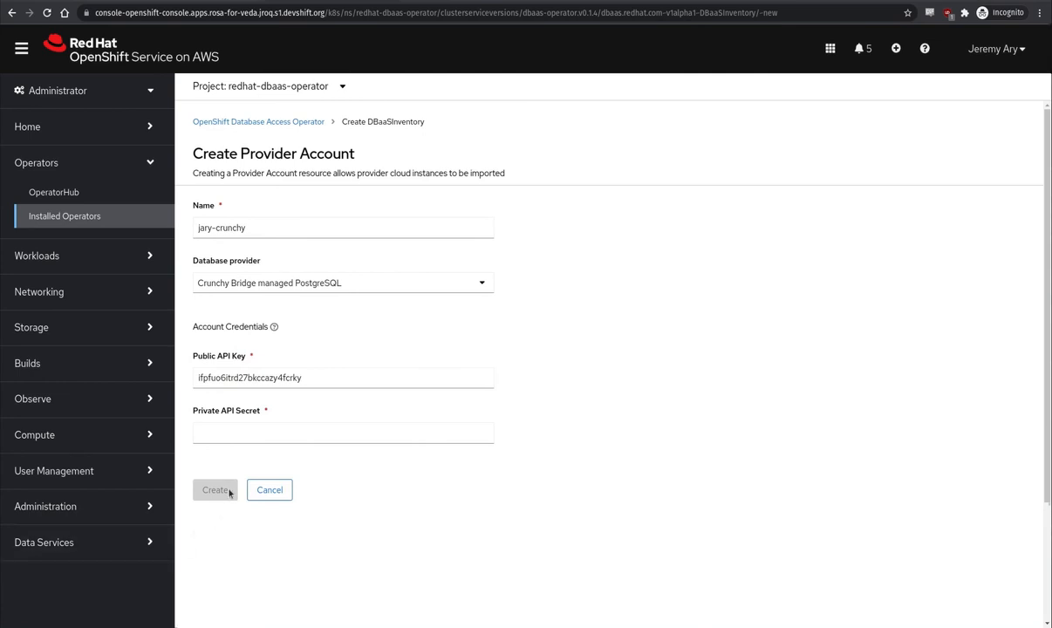
click(241, 428)
key(ctrl+v)
click(209, 489)
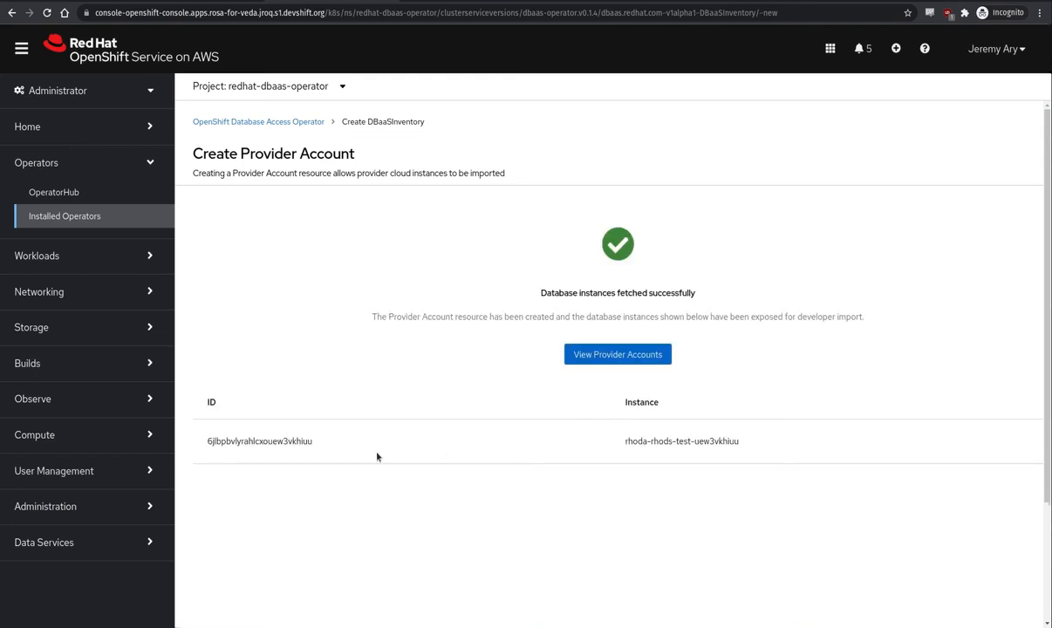
- Open the Database Access dashboard under Data Services to list the imported database instances
click(87, 543)
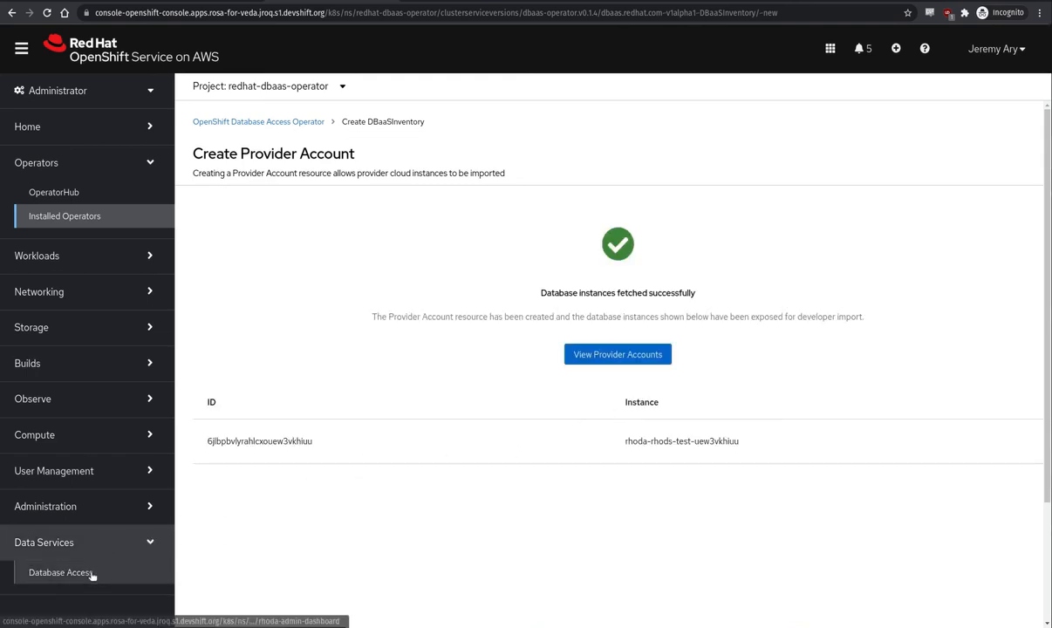
click(91, 573)
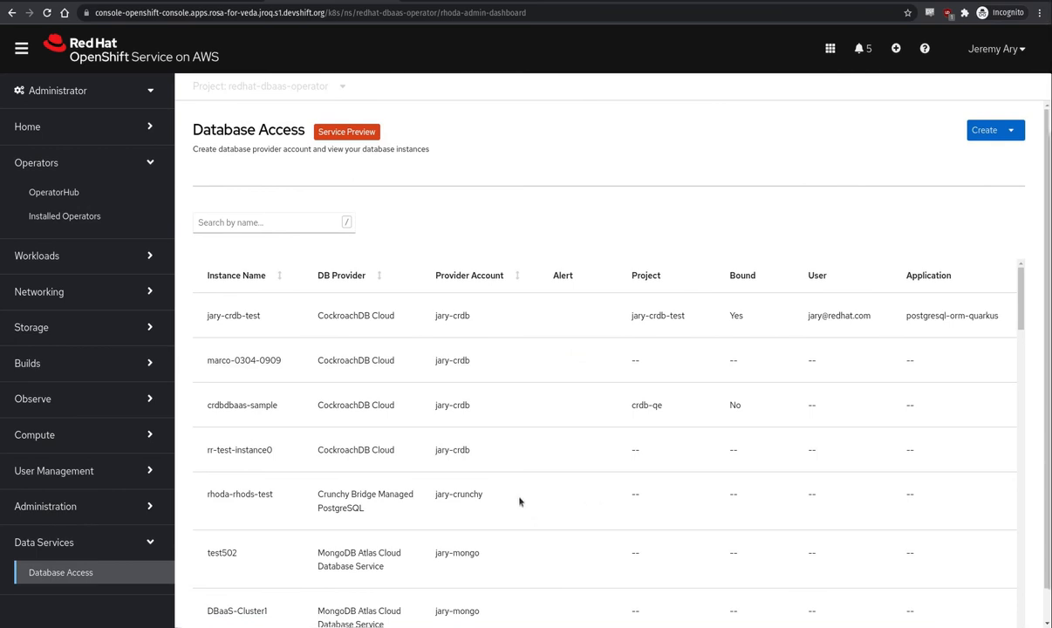
- Examine the Crunchy Bridge and MongoDB Atlas instances listed in the database instances table
drag(204, 495, 284, 497)
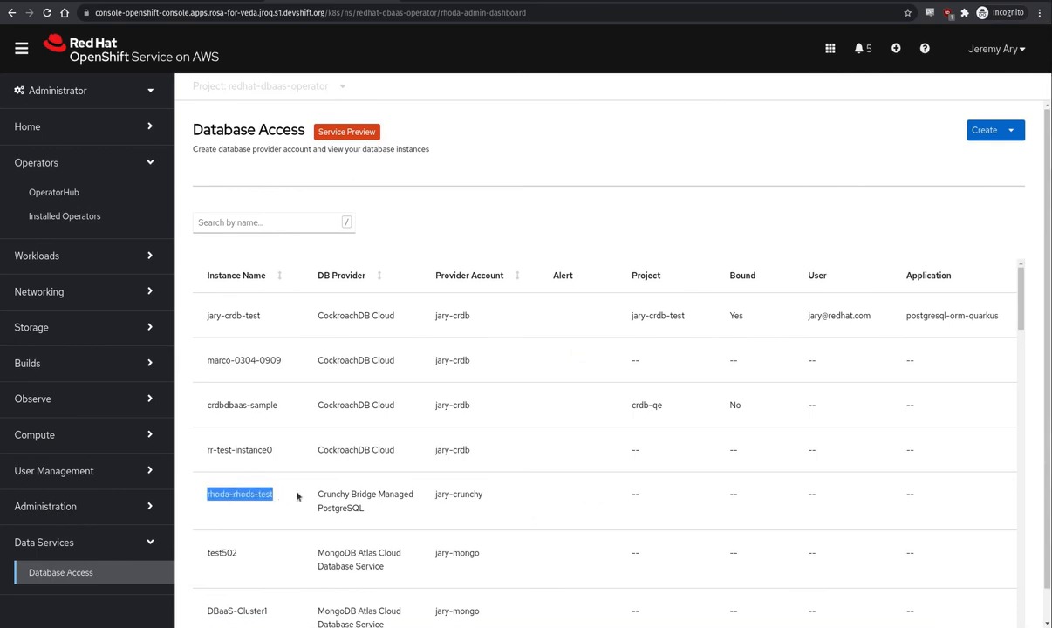
double_click(336, 494)
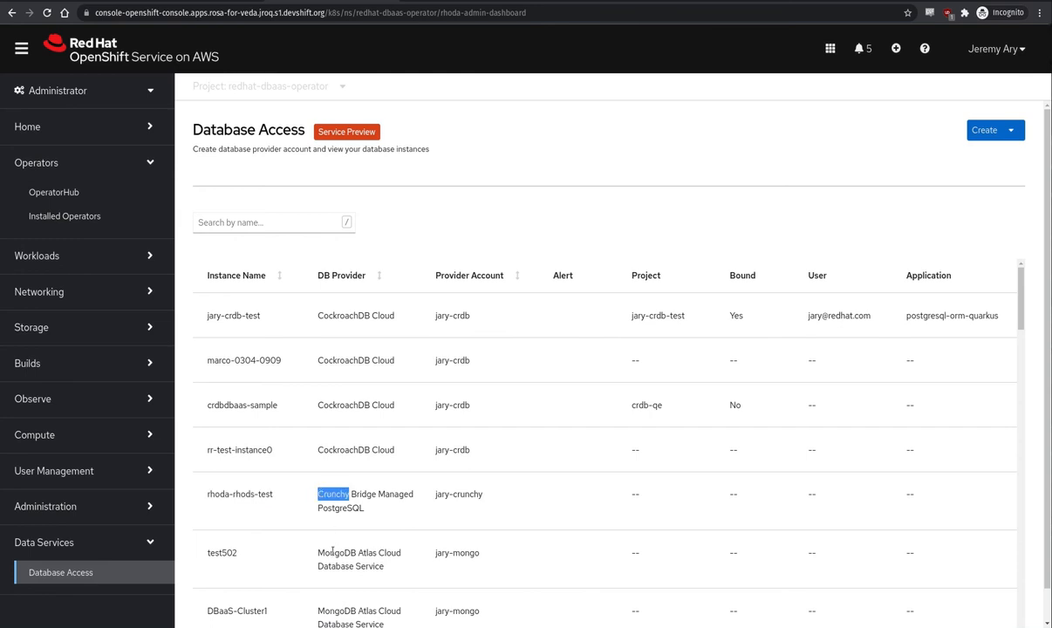
double_click(333, 552)
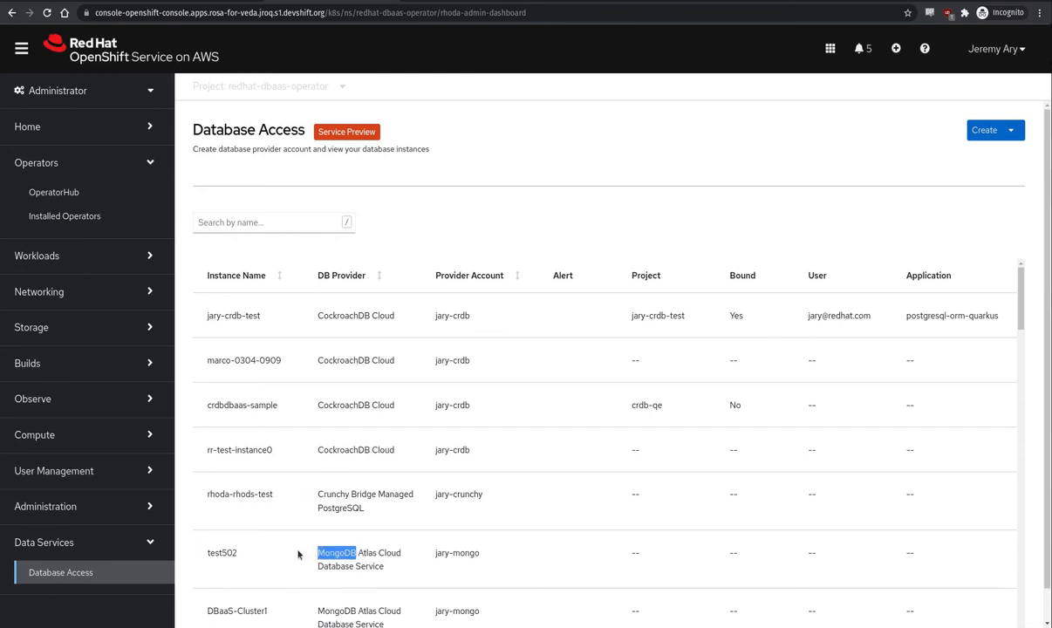
click(298, 553)
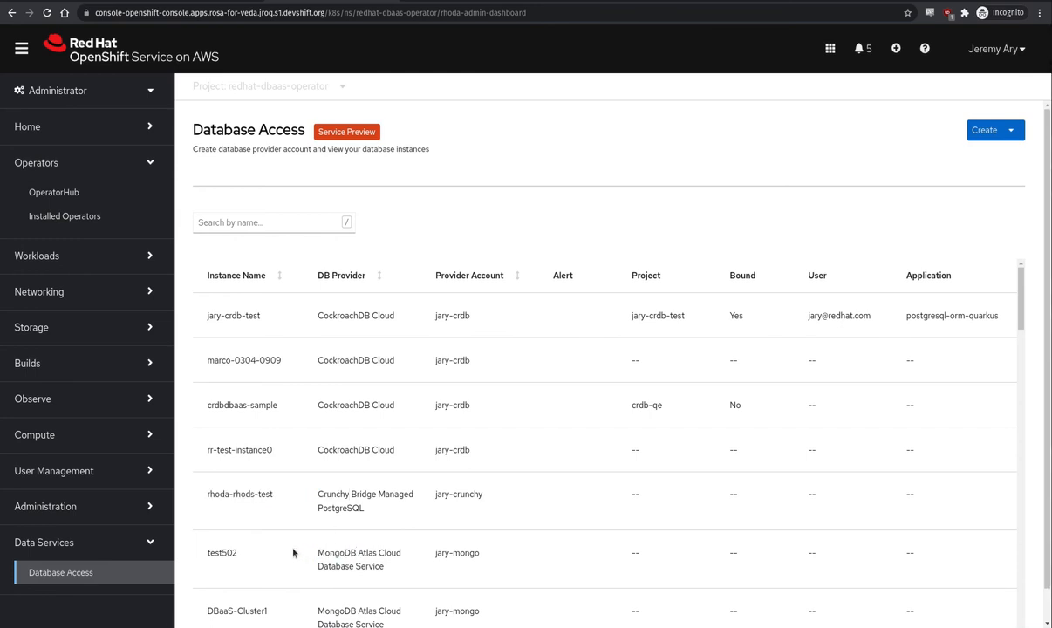